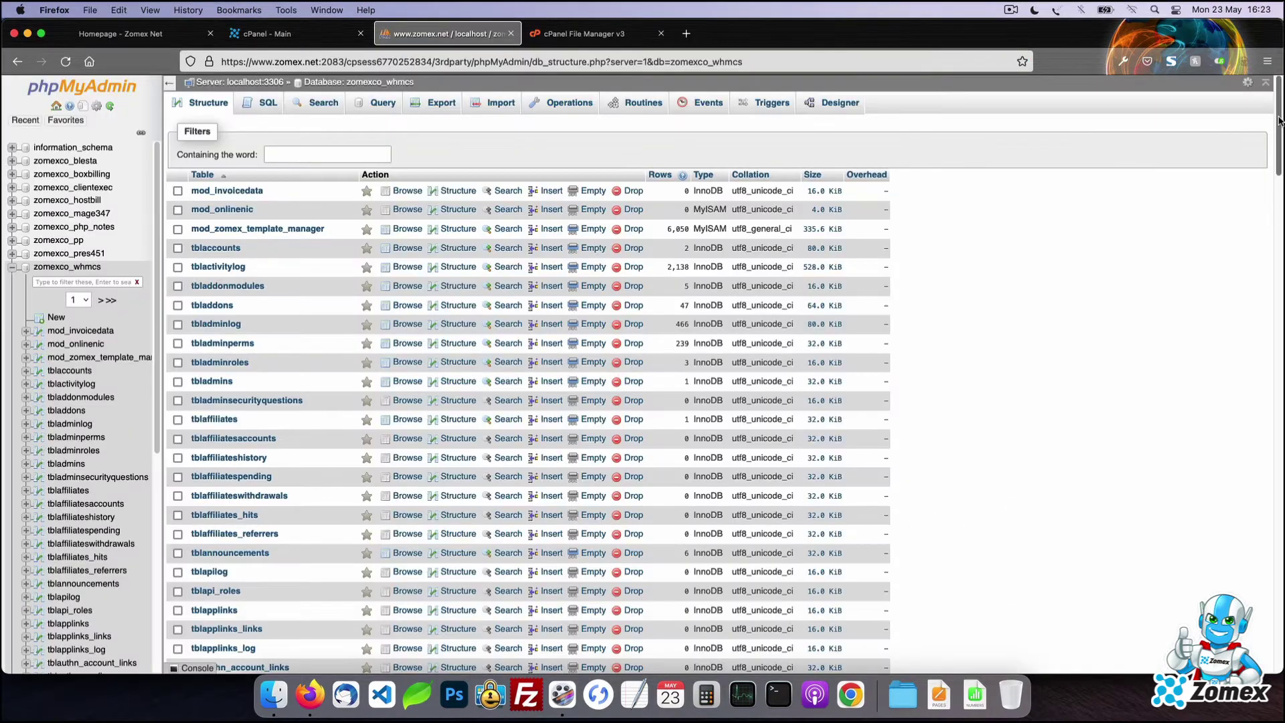
# - Scroll through all 162 zomexco_whmcs tables, then switch tabs and scroll that page too
pyautogui.moveTo(1278, 121); pyautogui.dragTo(1281, 598)
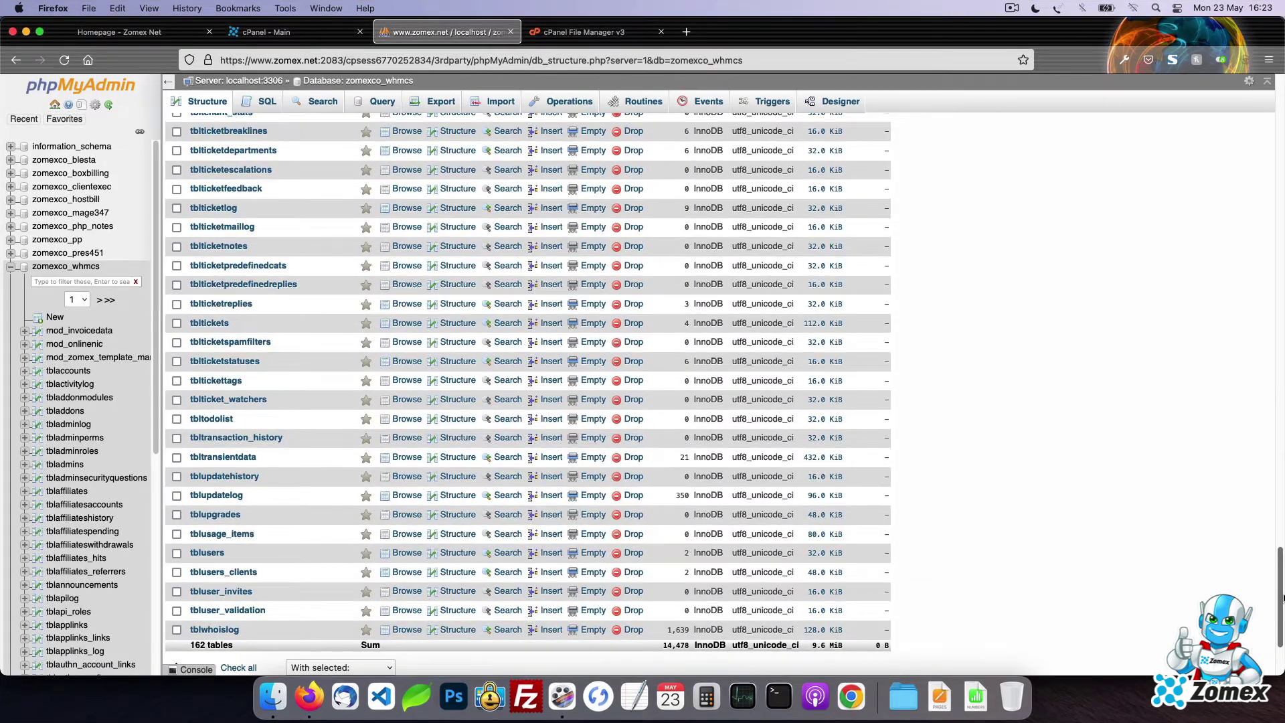
pyautogui.hotkey('ctrl', 'Tab')
pyautogui.moveTo(1275, 214); pyautogui.dragTo(1283, 592)
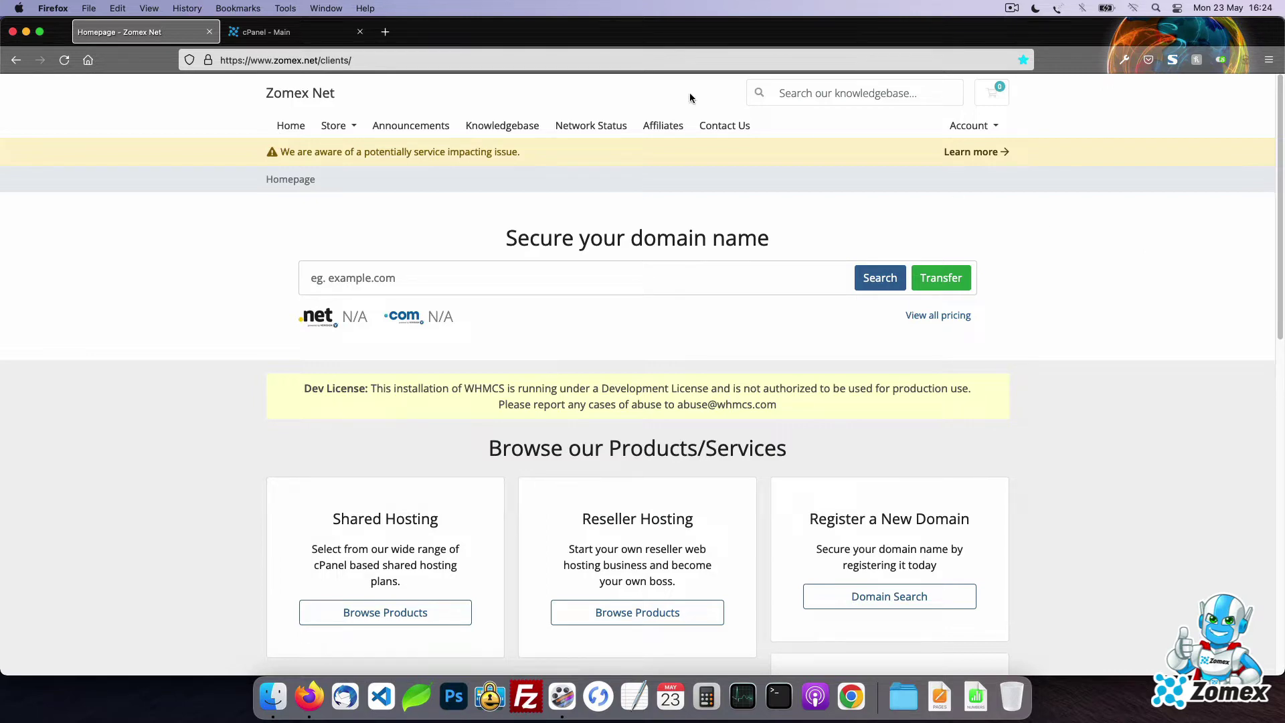
# - From the cPanel dashboard, open File Manager and browse into public_html/clients
pyautogui.click(295, 32)
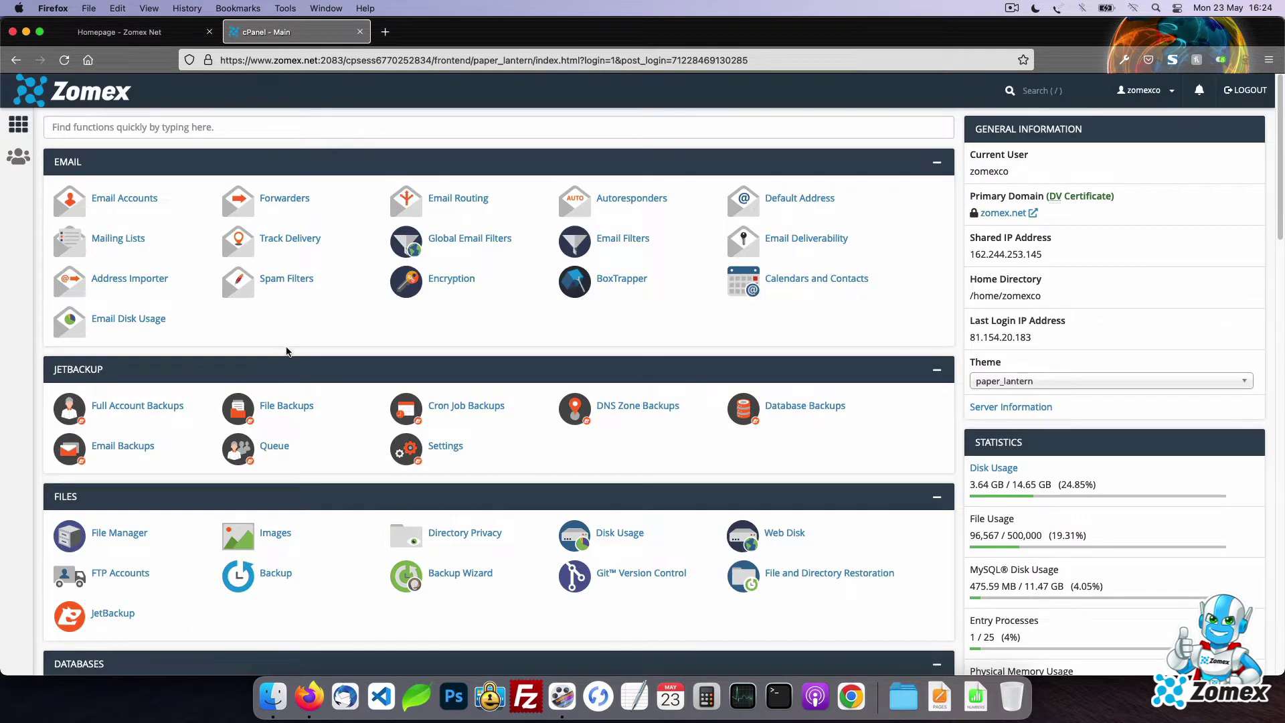
pyautogui.scroll(-5, 184, 406)
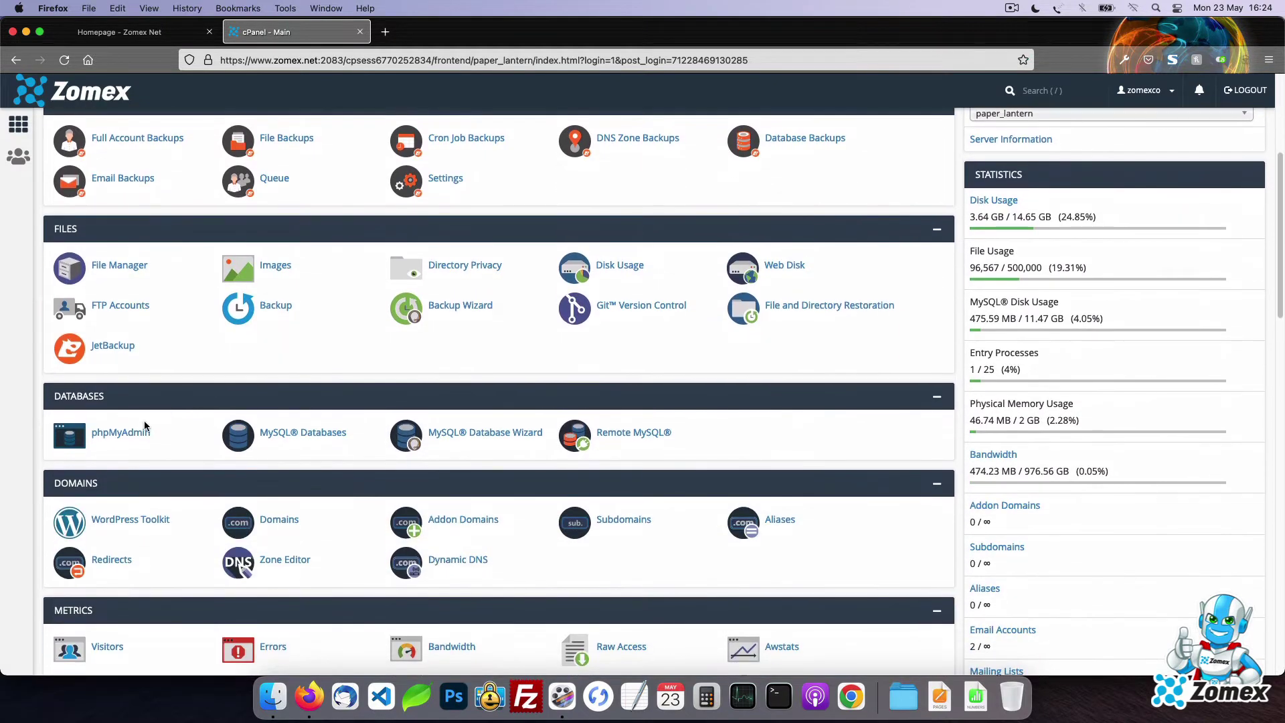
pyautogui.click(127, 265)
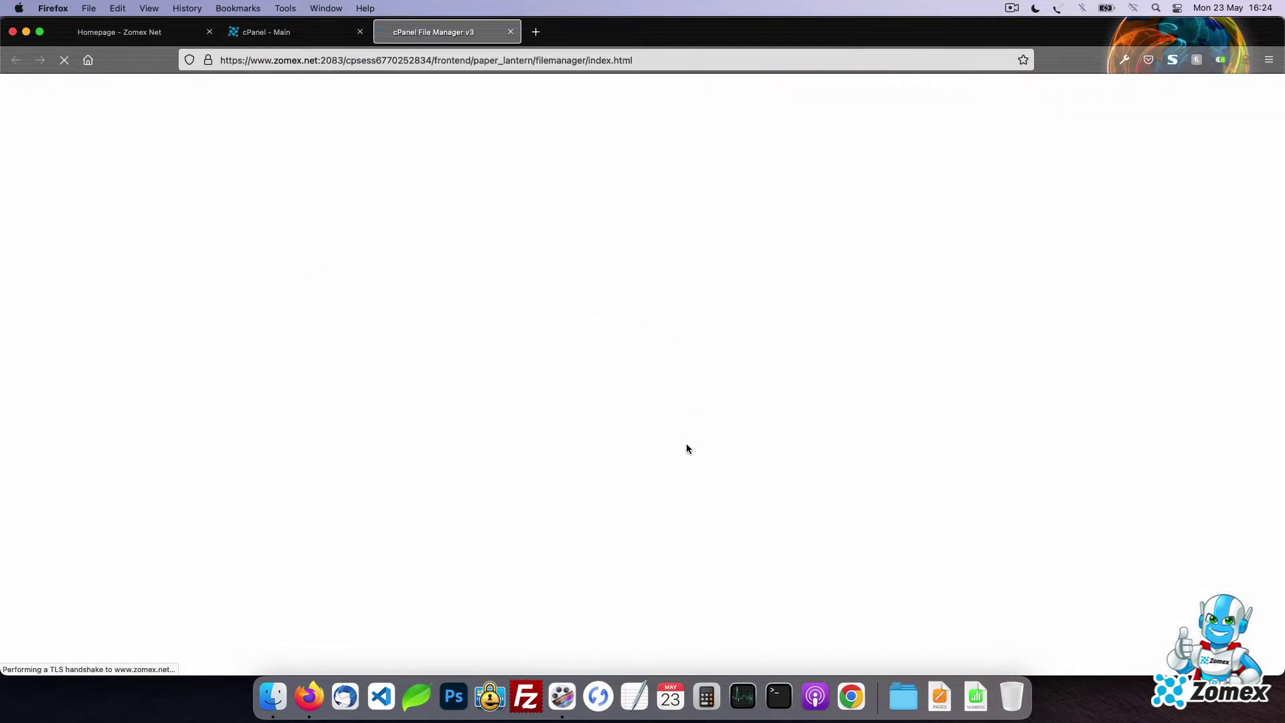
pyautogui.scroll(-8, 479, 395)
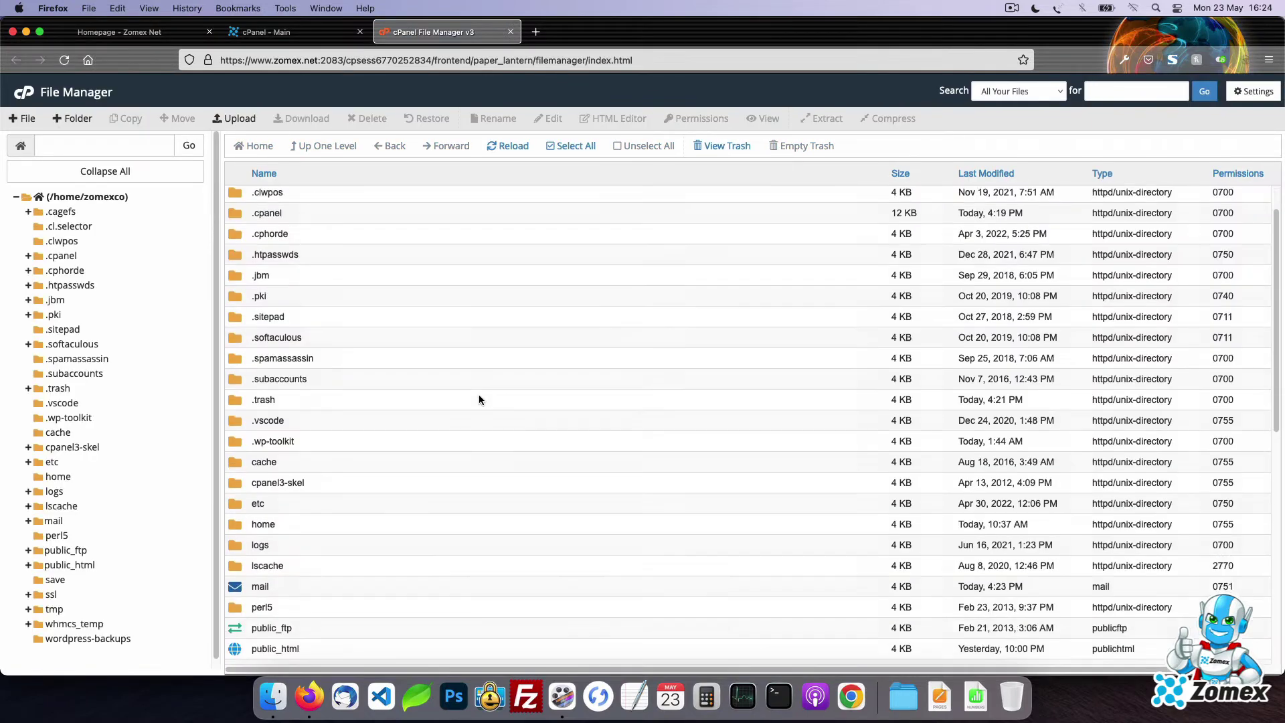
pyautogui.doubleClick(419, 400)
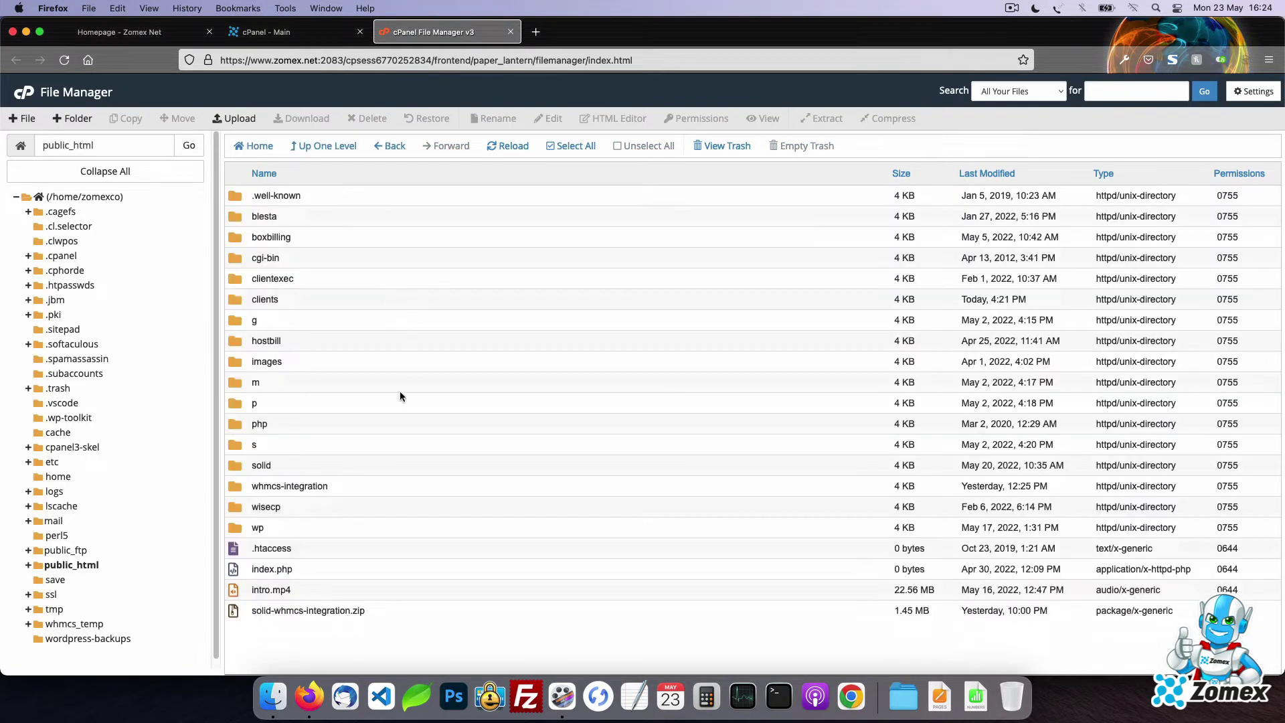
pyautogui.doubleClick(391, 295)
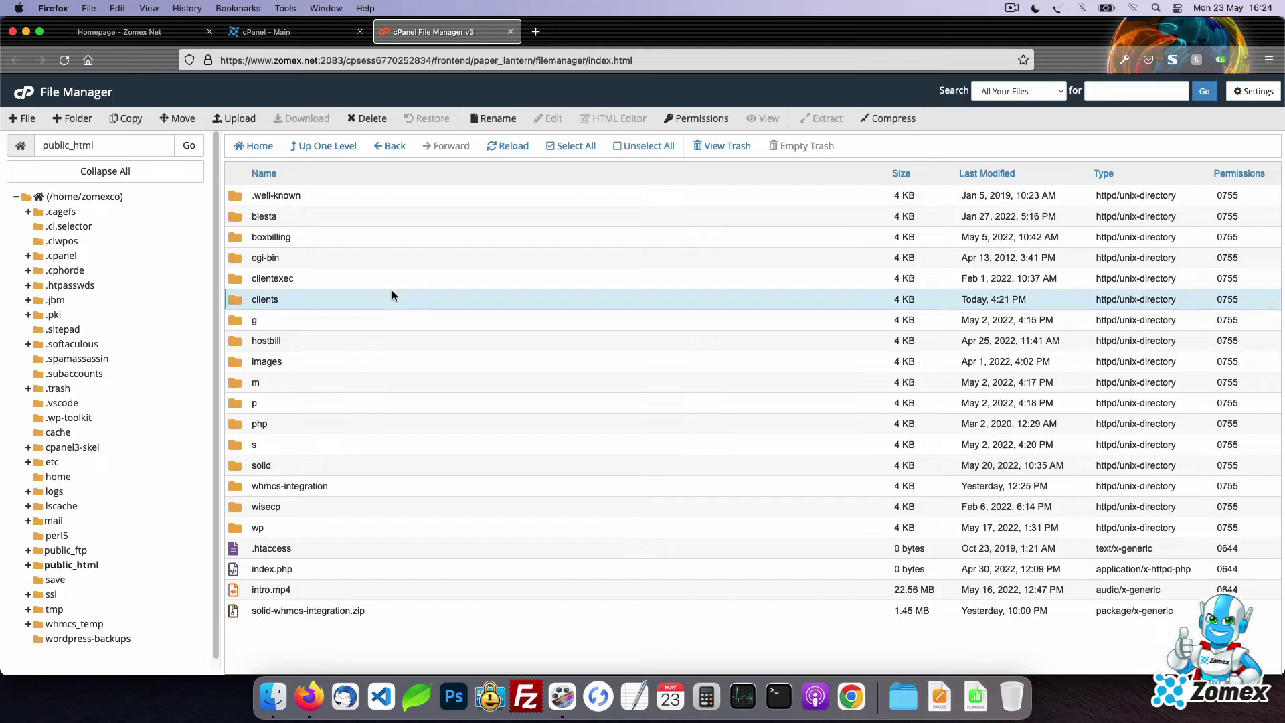
# - Open configuration.php in the code editor to confirm $db_name is zomexco_whmcs
pyautogui.scroll(-10, 491, 415)
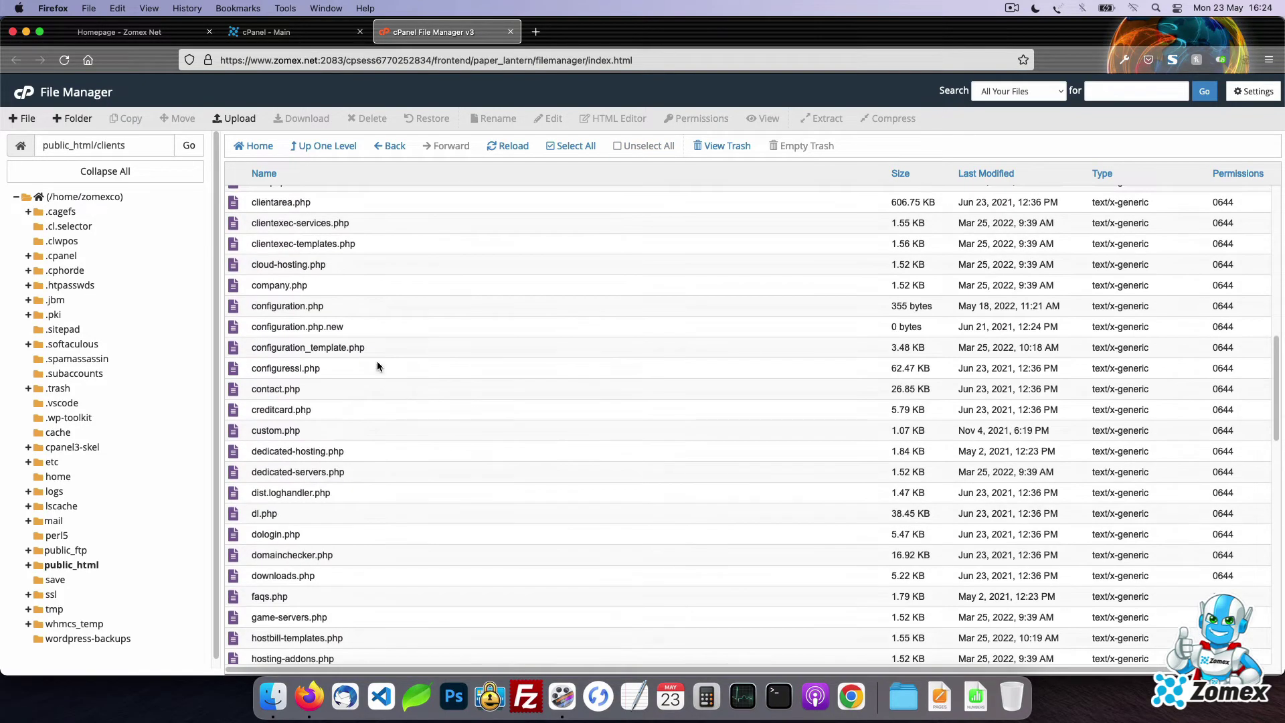
pyautogui.rightClick(394, 309)
pyautogui.click(443, 367)
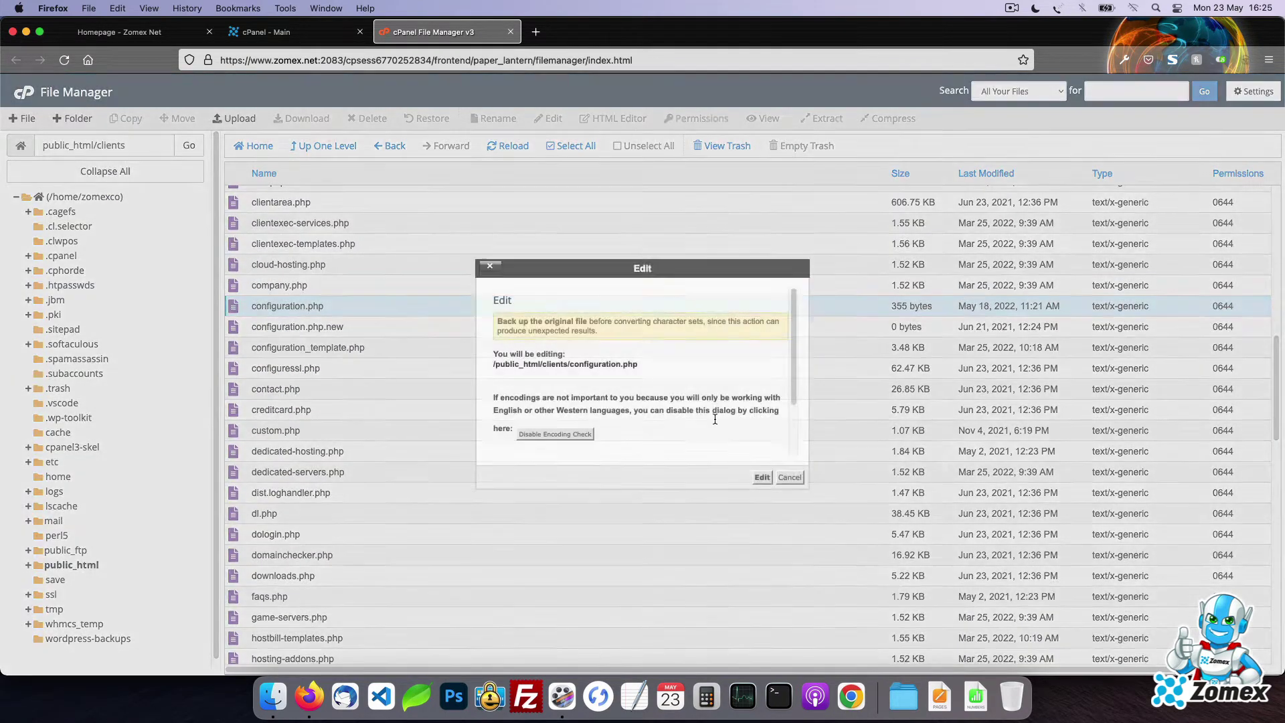
pyautogui.click(762, 476)
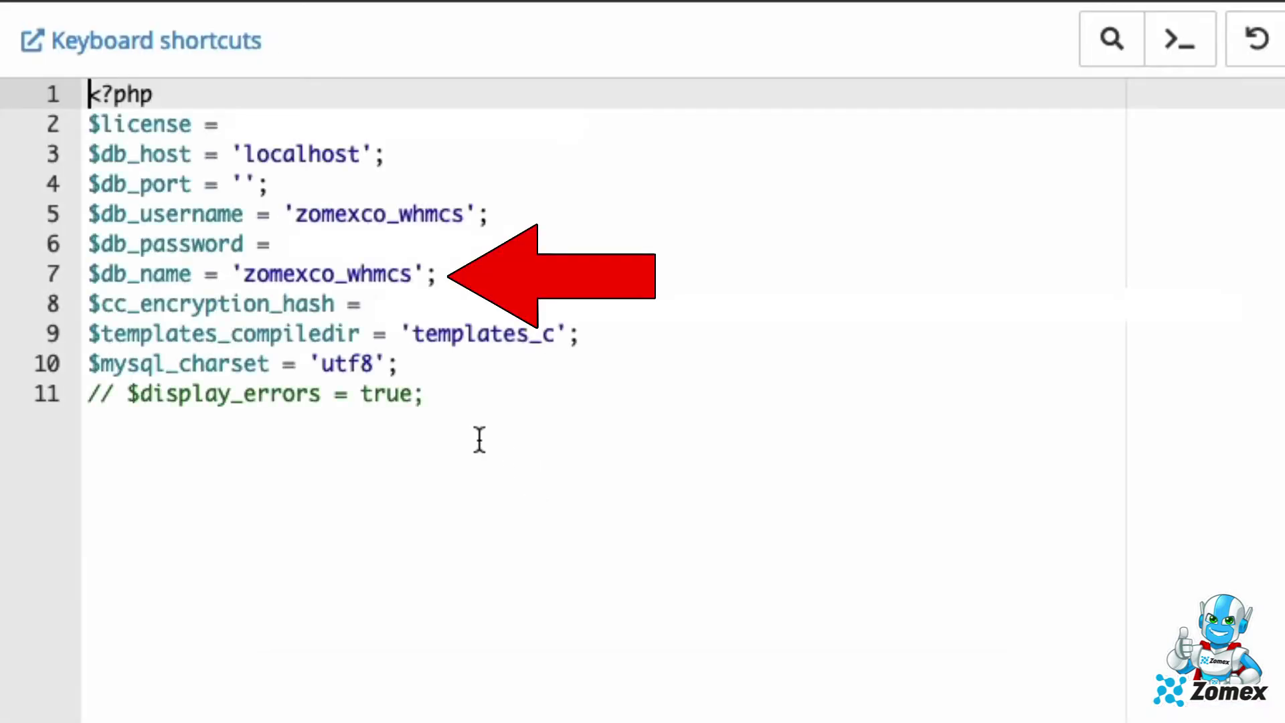
pyautogui.click(296, 39)
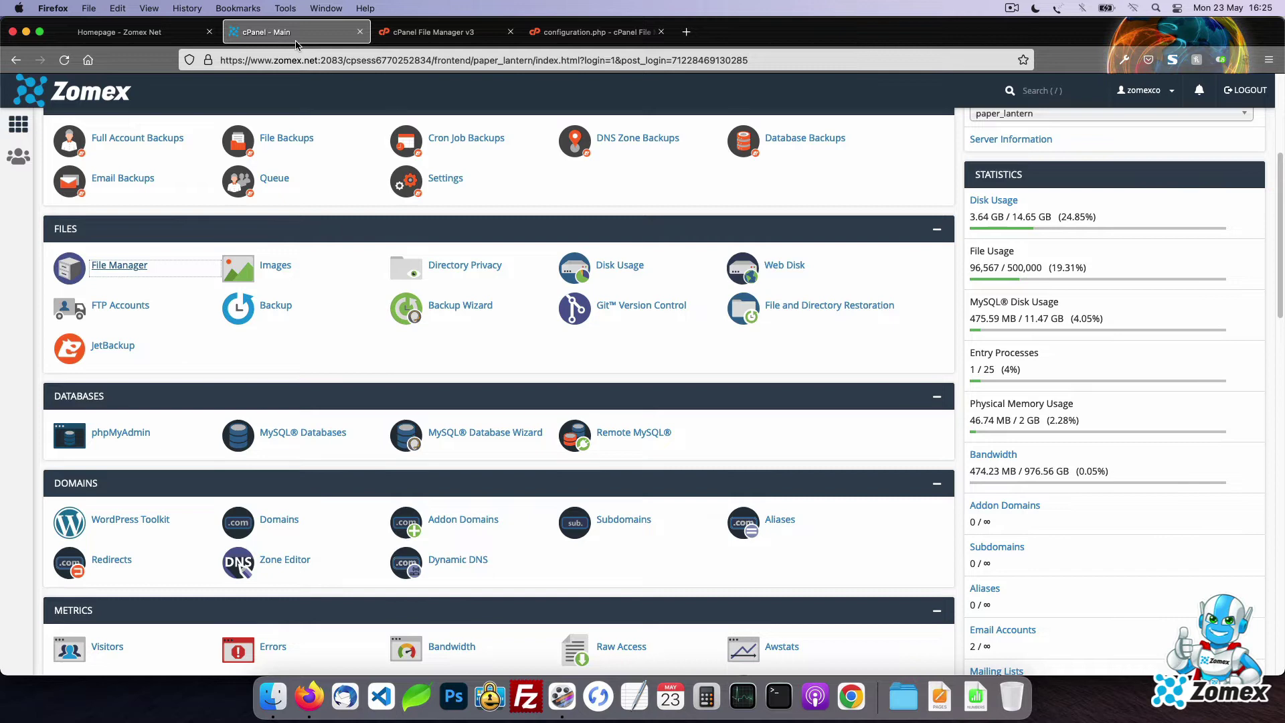
# - Export the zomexco_whmcs database from phpMyAdmin as a 3.3 MB SQL download
pyautogui.click(127, 432)
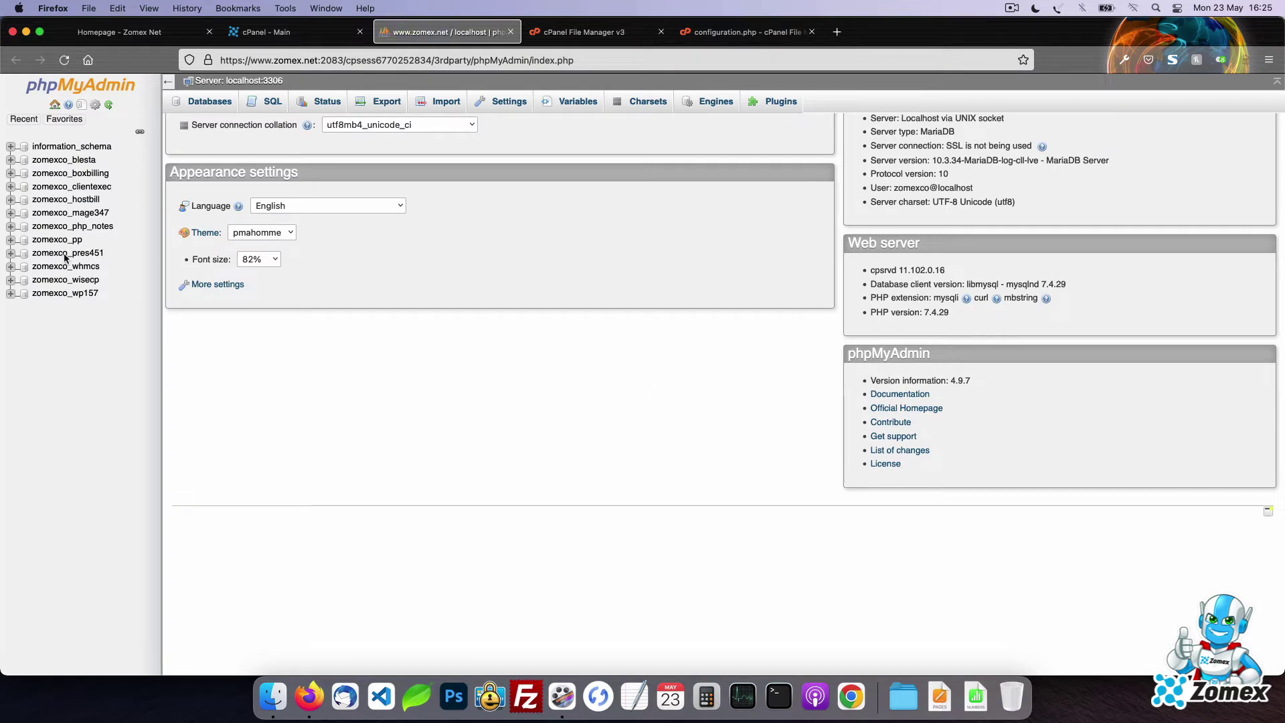
pyautogui.click(66, 266)
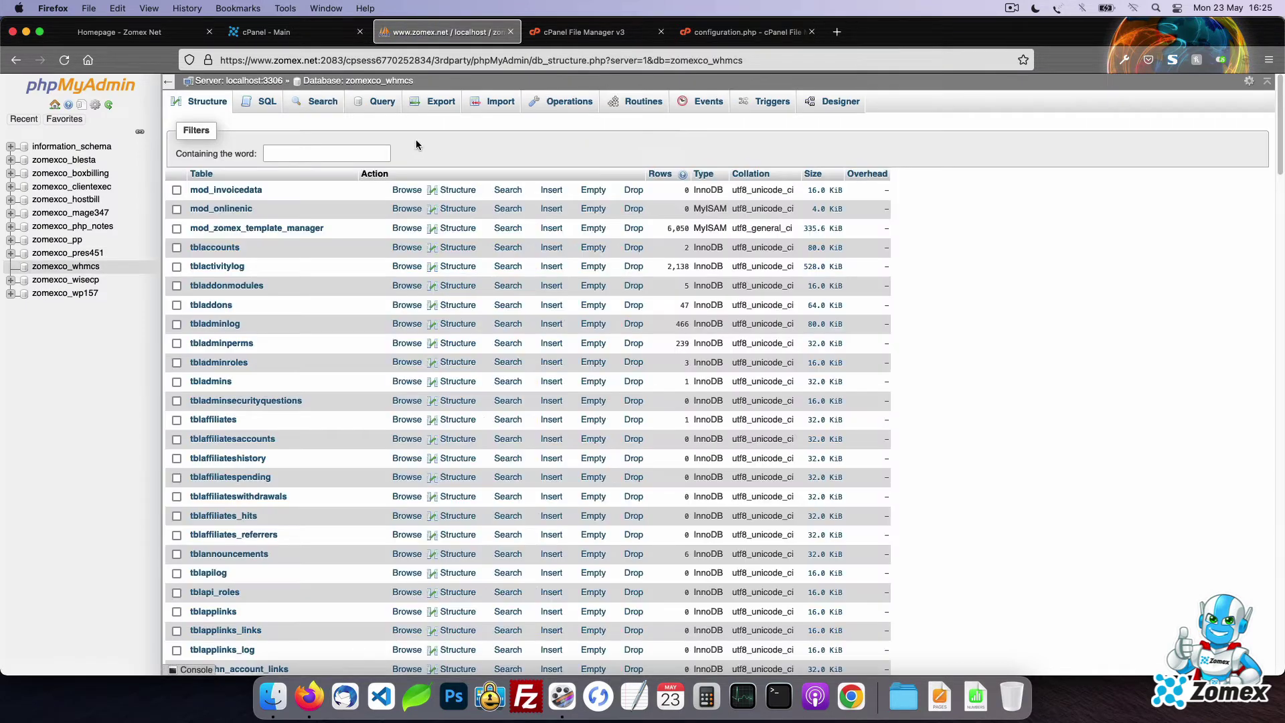
pyautogui.click(442, 101)
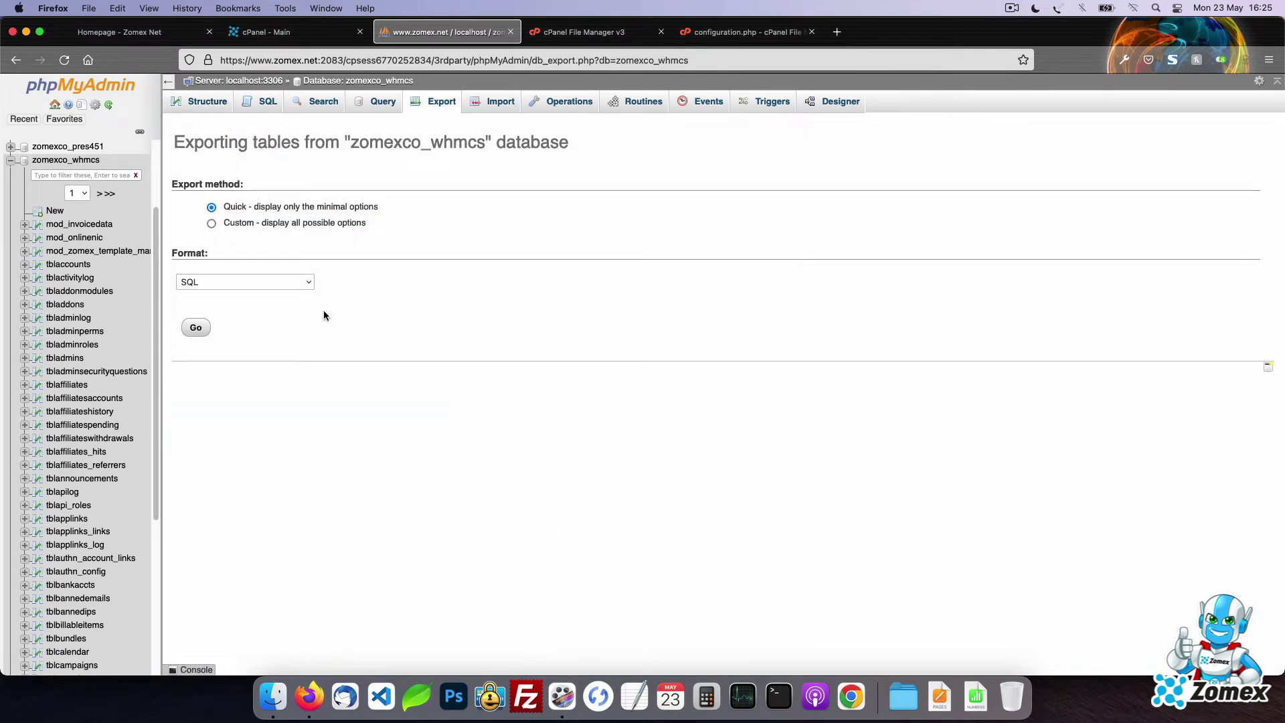
pyautogui.click(196, 328)
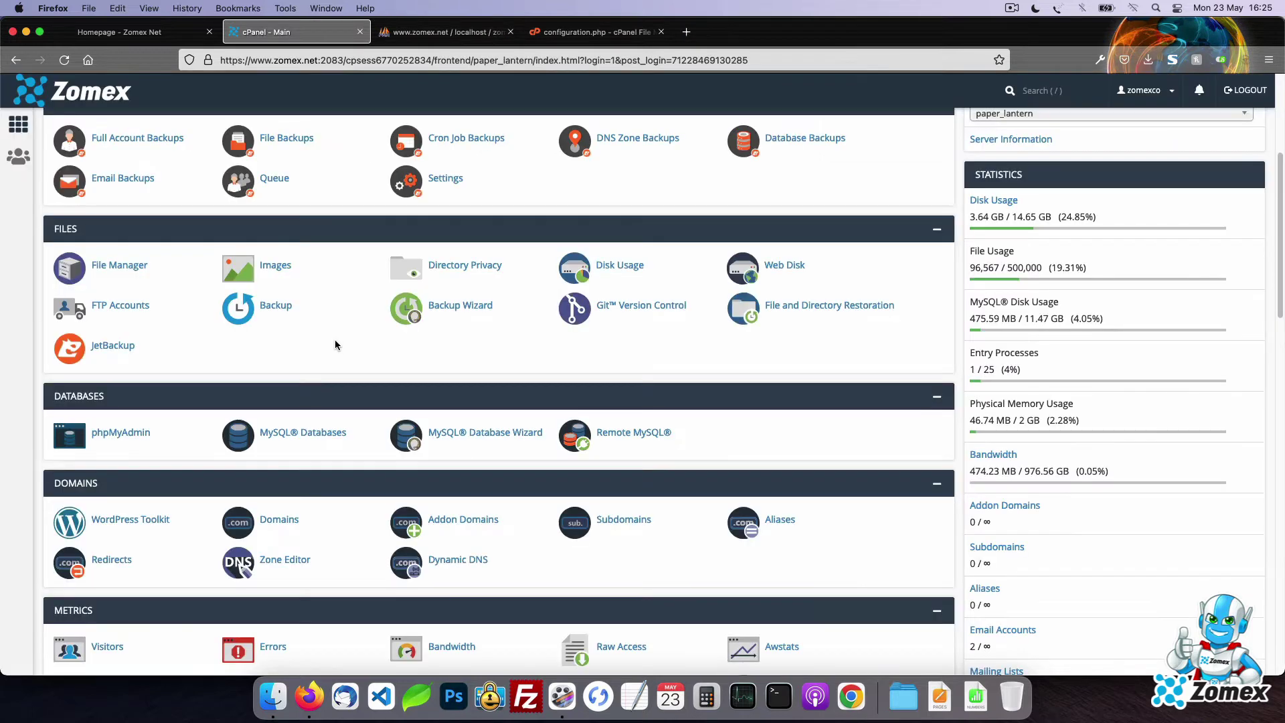
# - Reopen File Manager and enter the public_html folder
pyautogui.click(124, 265)
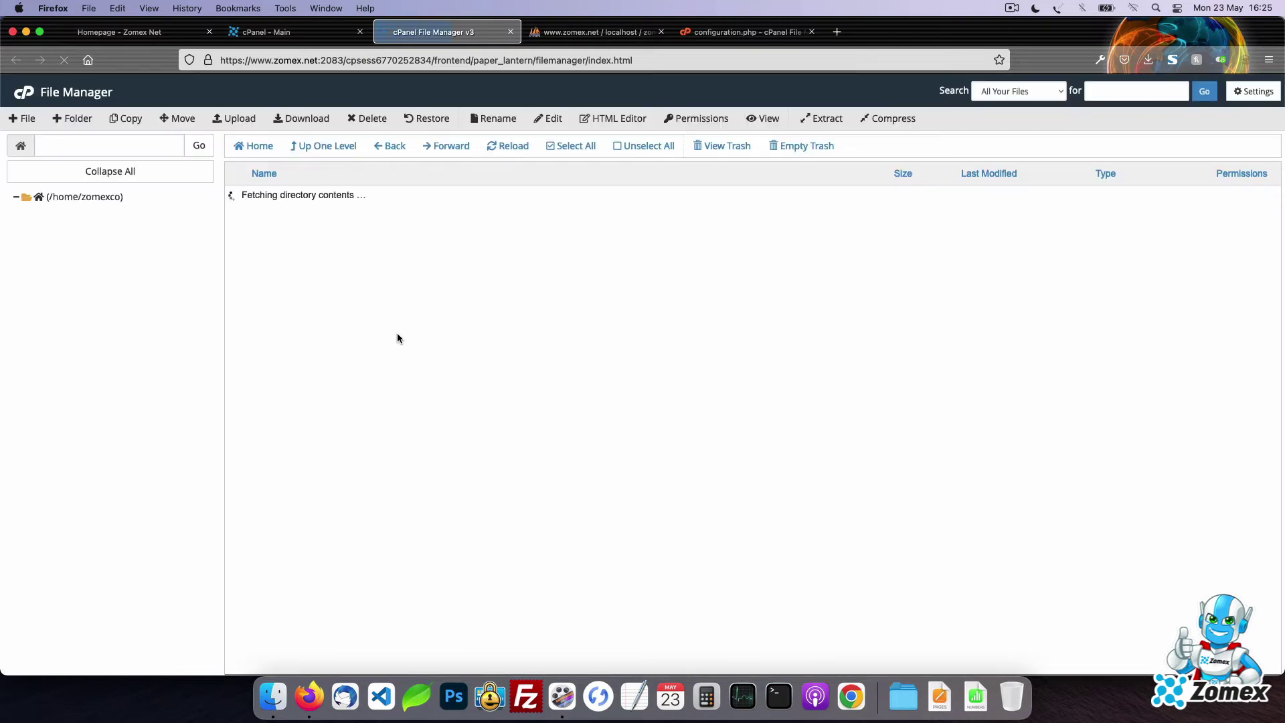
pyautogui.scroll(-5, 489, 481)
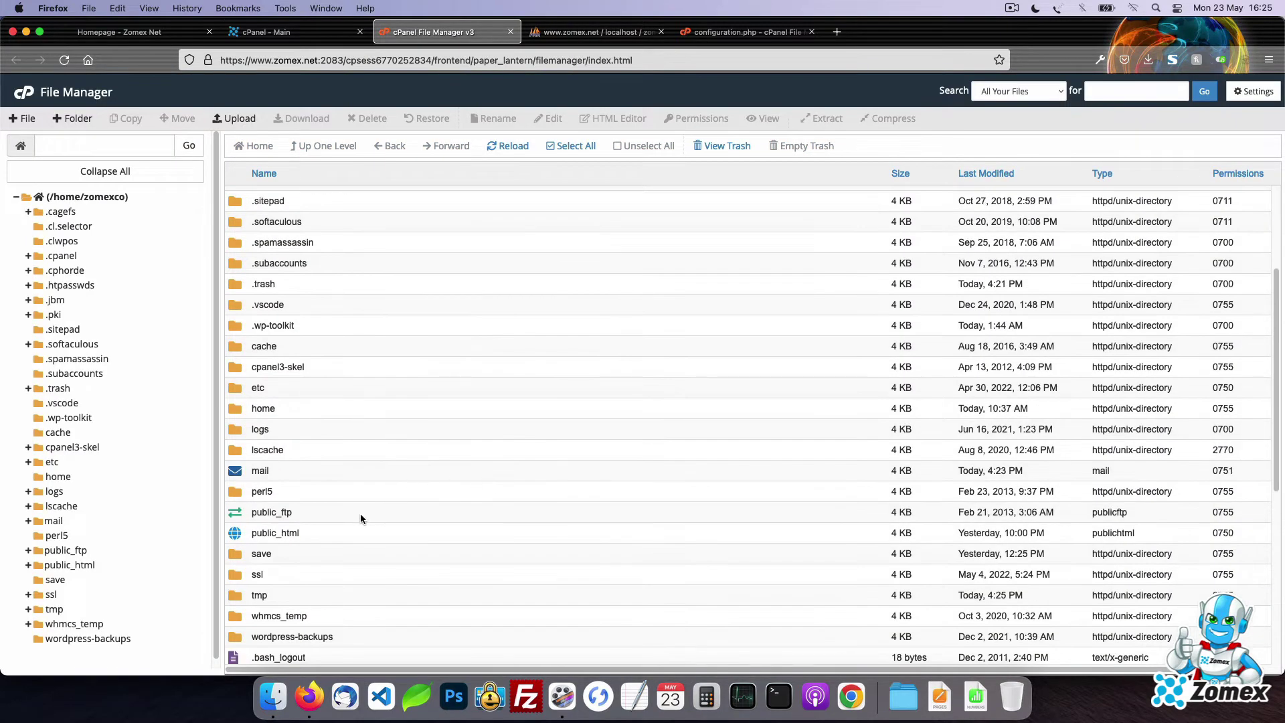
pyautogui.doubleClick(345, 532)
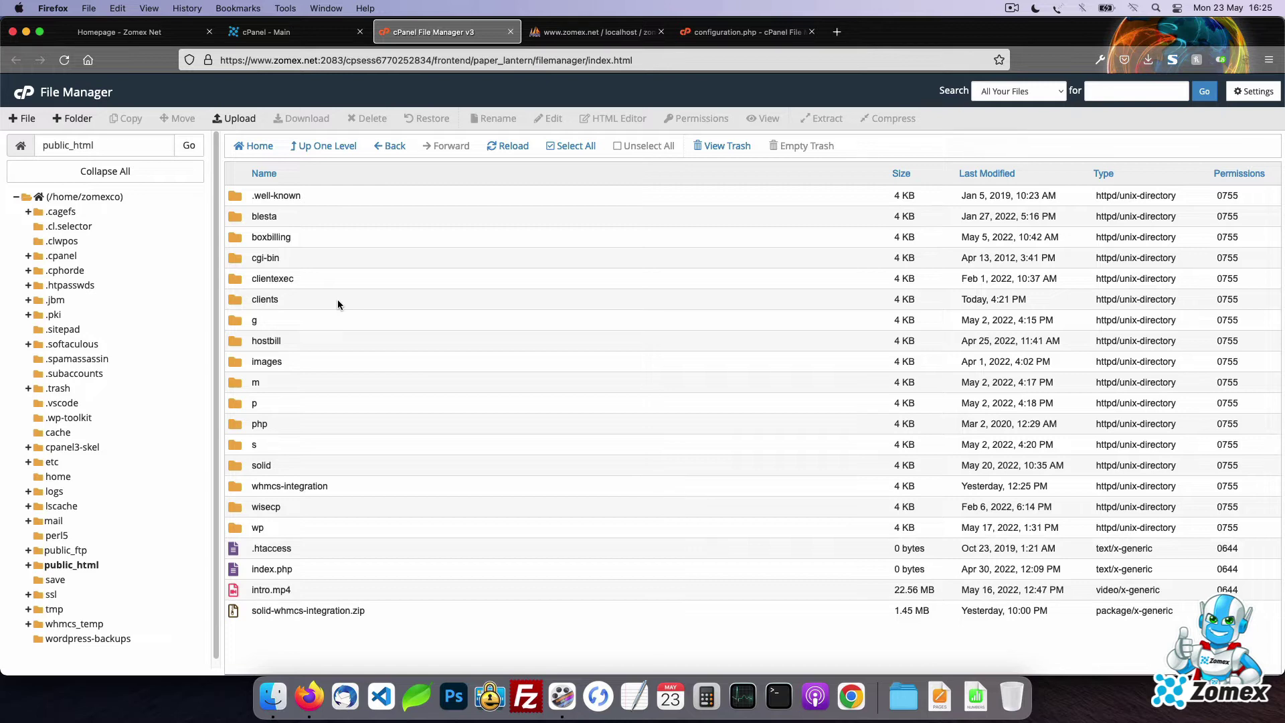
# - Choose Compress for the clients folder, with Zip Archive to /public_html/clients.zip
pyautogui.rightClick(340, 298)
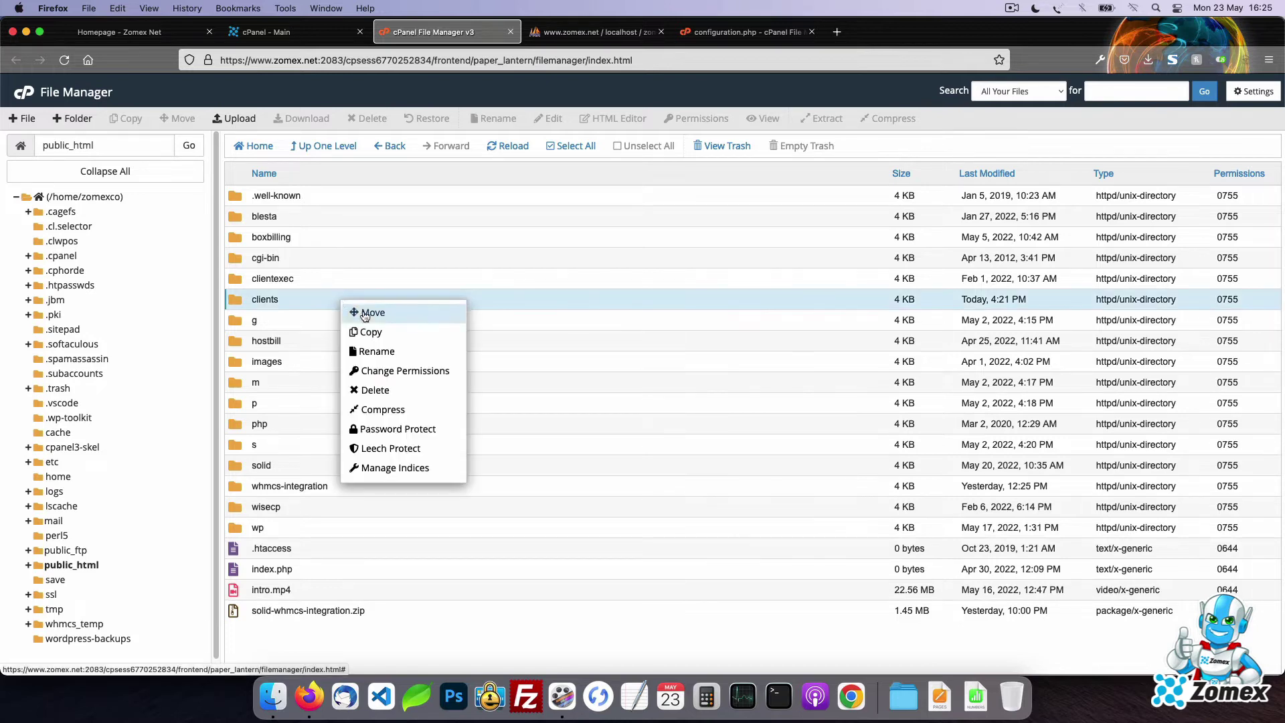
pyautogui.click(400, 411)
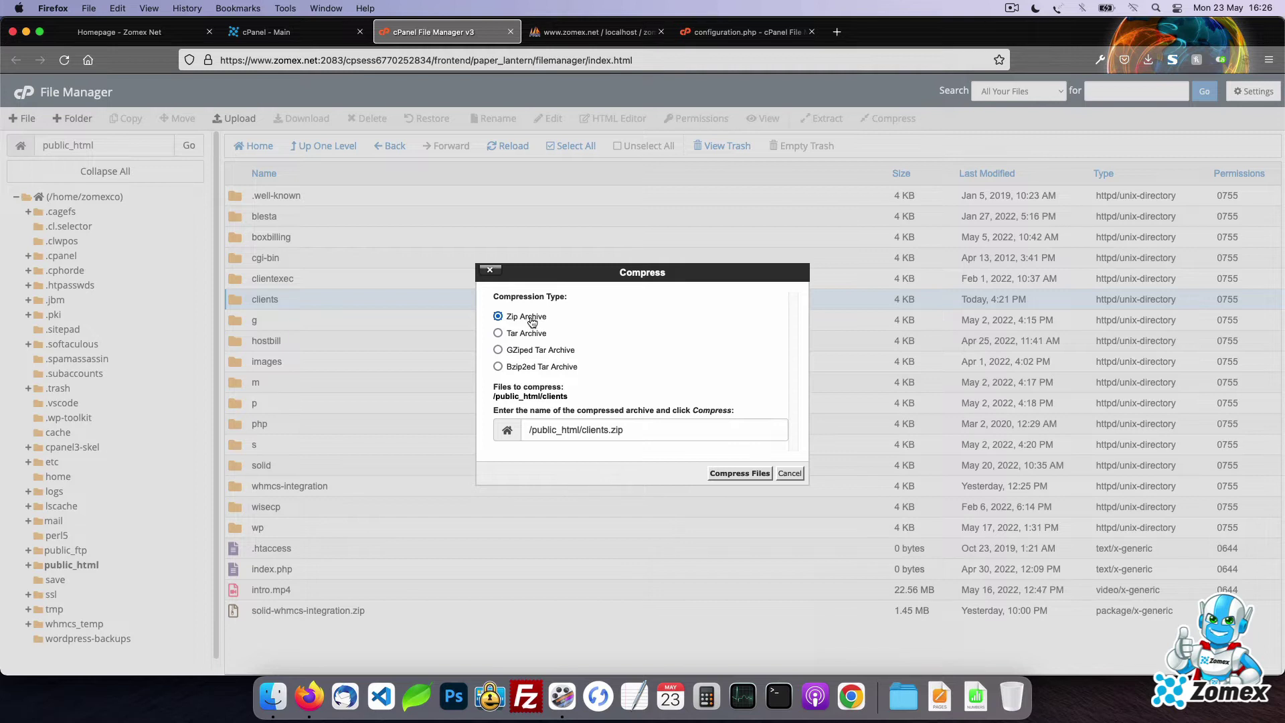
# - Set the archive path to /home/zomexco/whmcs.zip and compress the clients folder
pyautogui.click(616, 431)
pyautogui.press('super+a')
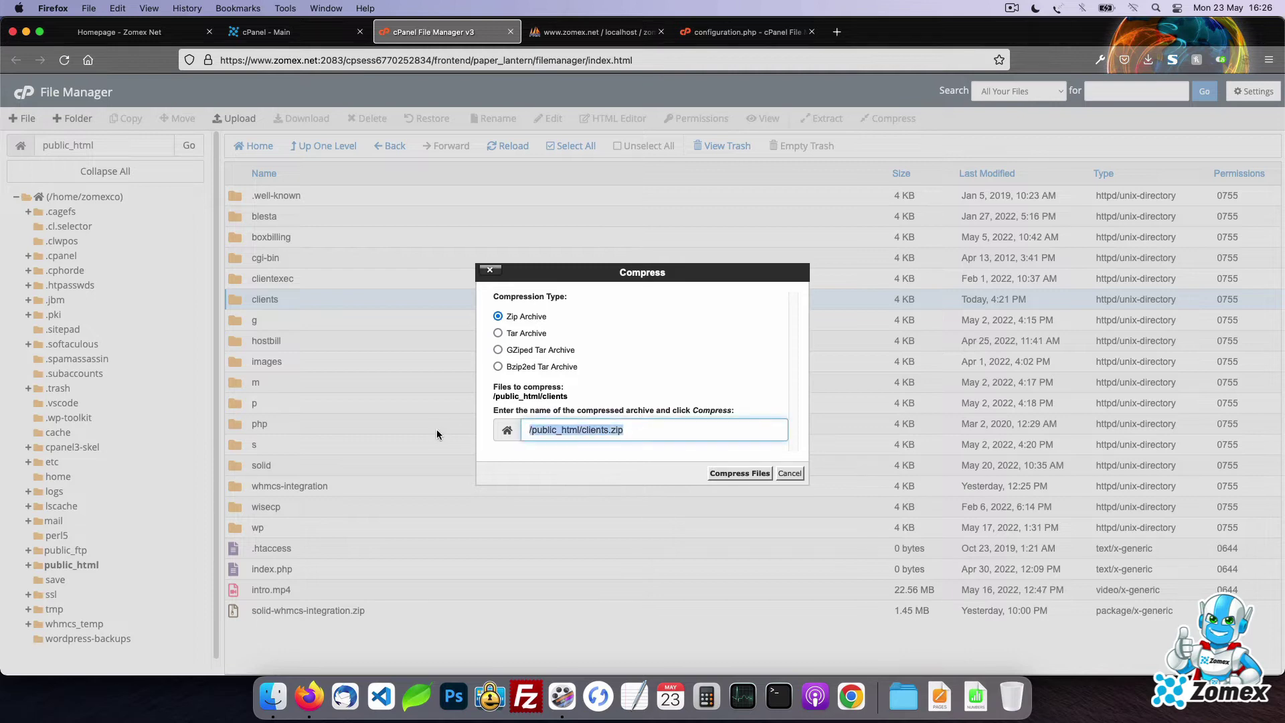
pyautogui.write('/home')
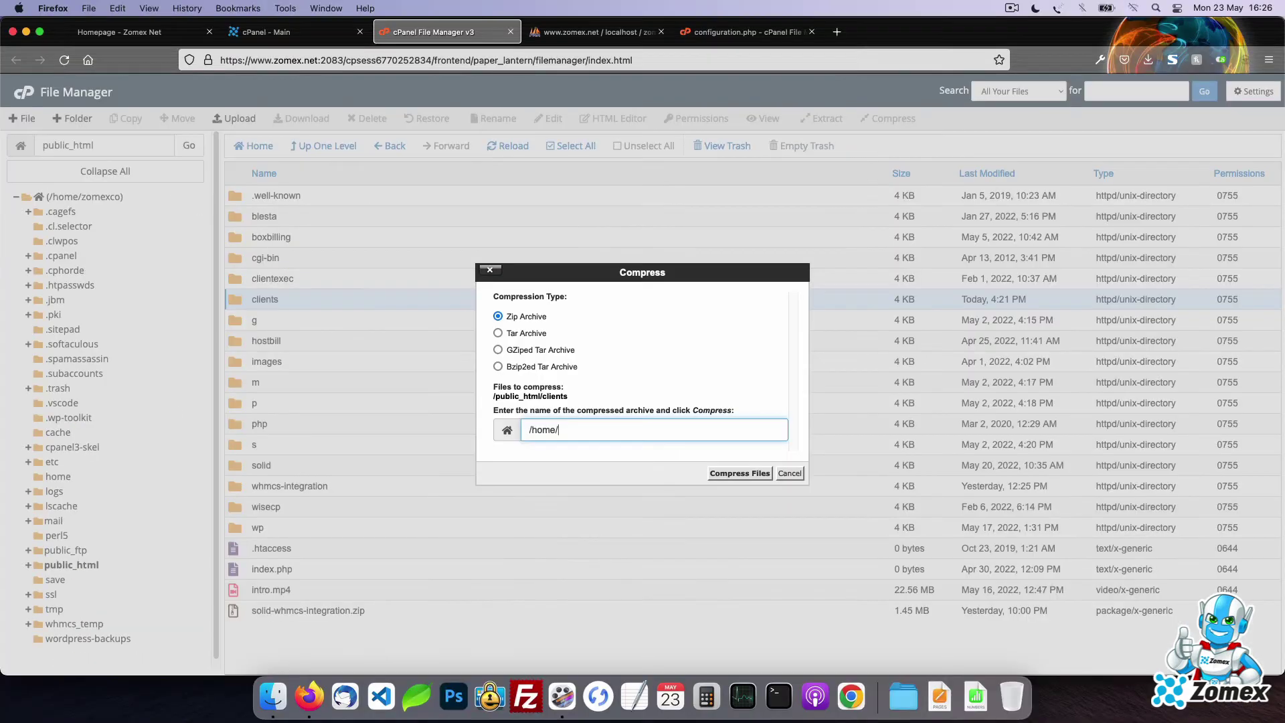
pyautogui.write('zomexco/whmcs.zip')
pyautogui.click(728, 471)
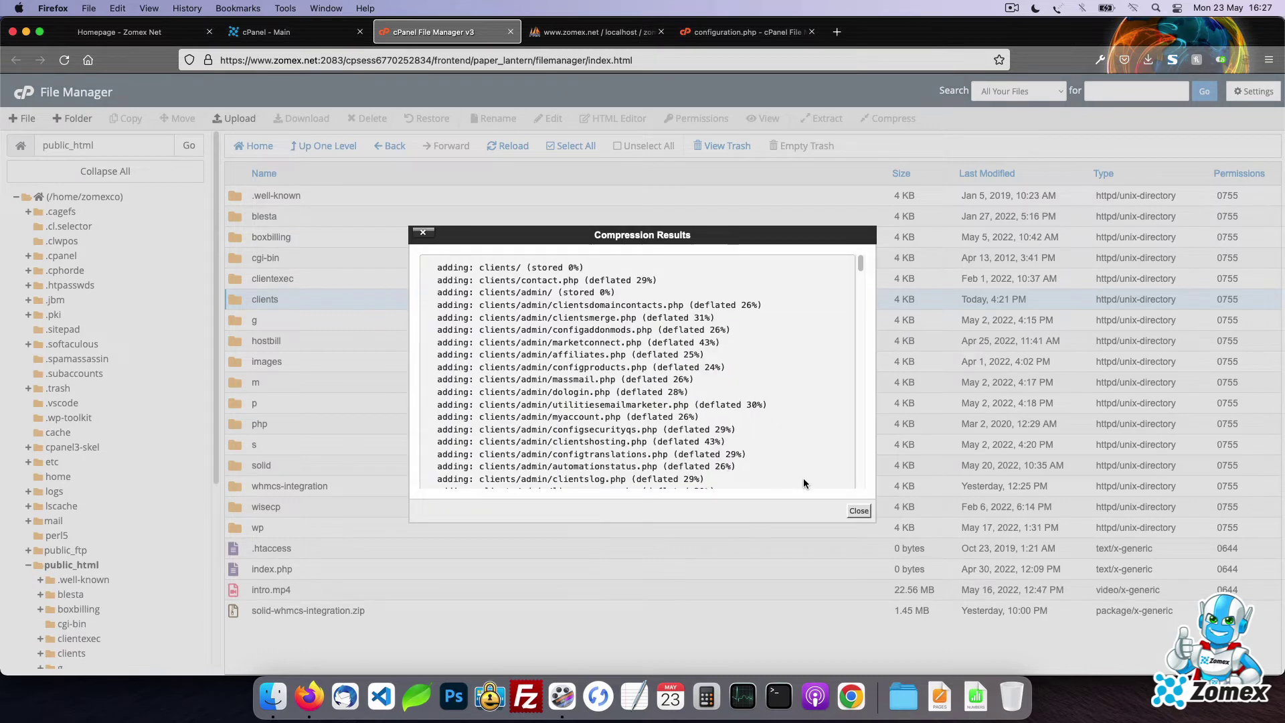
pyautogui.click(858, 511)
# - Download the 109 MB whmcs.zip from the home directory and minimize Firefox
pyautogui.click(93, 198)
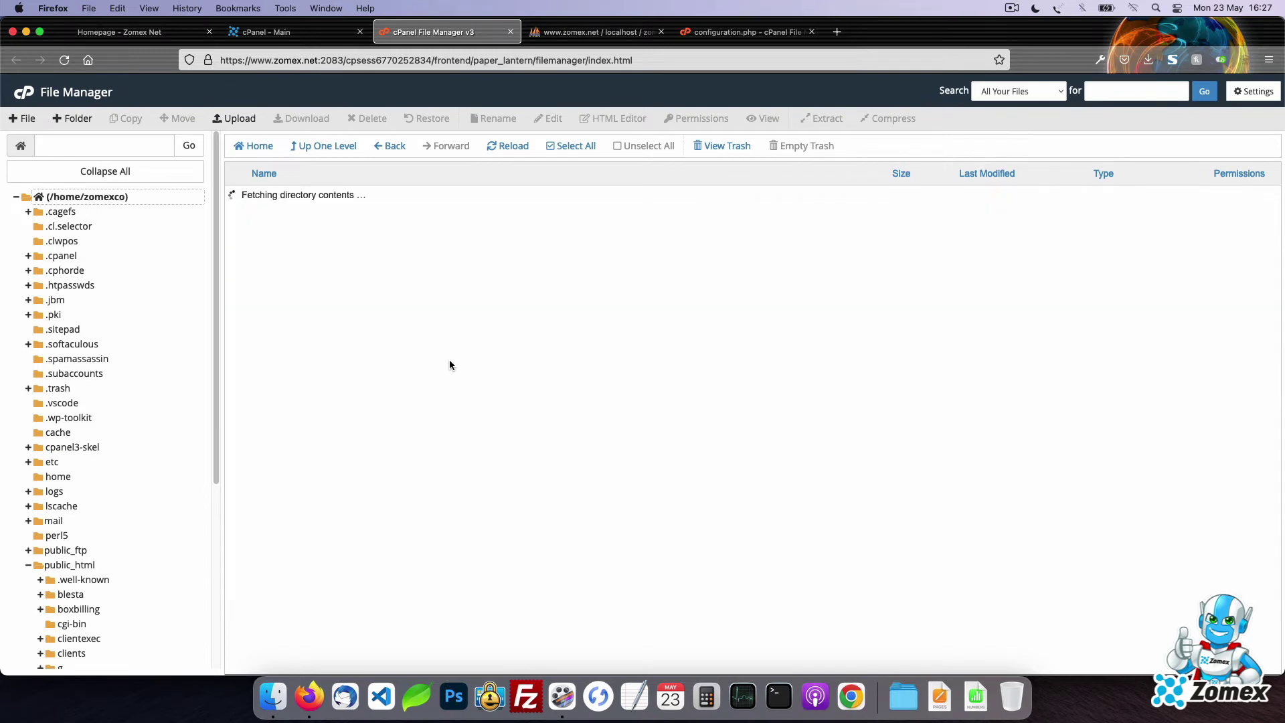
pyautogui.scroll(-10, 462, 365)
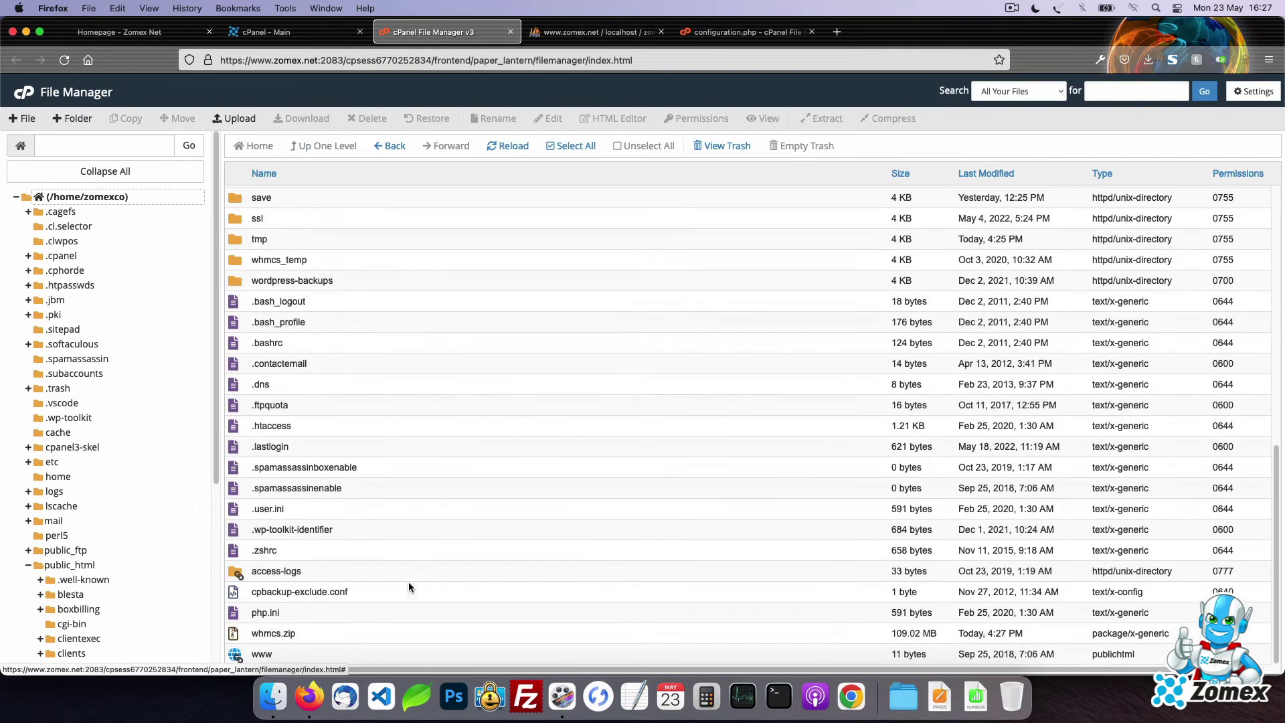
pyautogui.rightClick(364, 632)
pyautogui.click(440, 500)
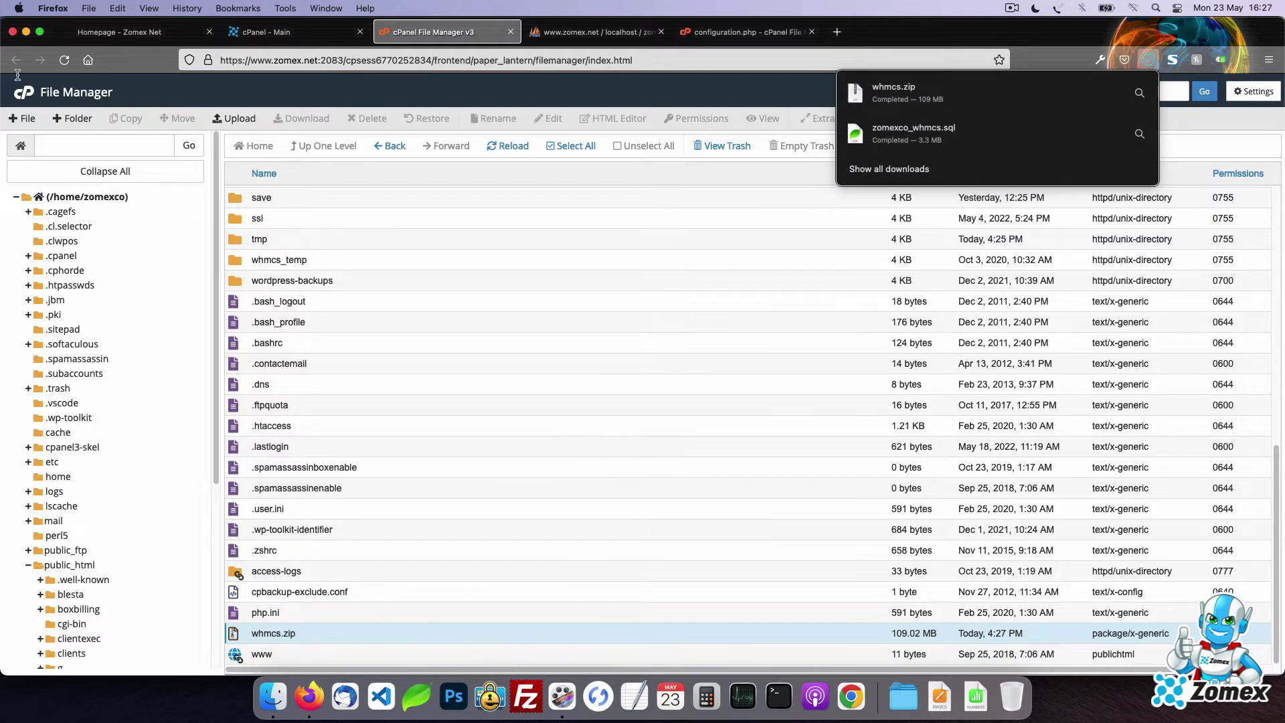
pyautogui.press('Escape')
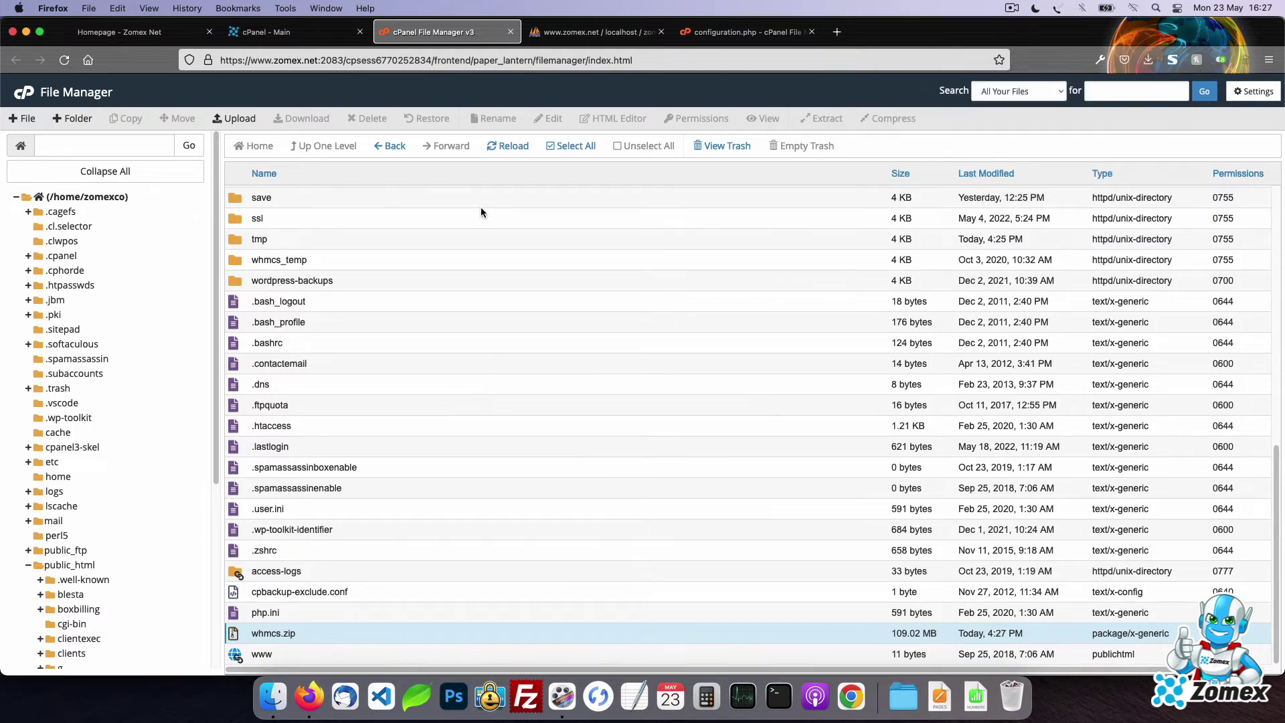
pyautogui.click(26, 31)
pyautogui.rightClick(979, 185)
# - Create a desktop folder named whmcs, move both backup files into it, and open it
pyautogui.click(1011, 188)
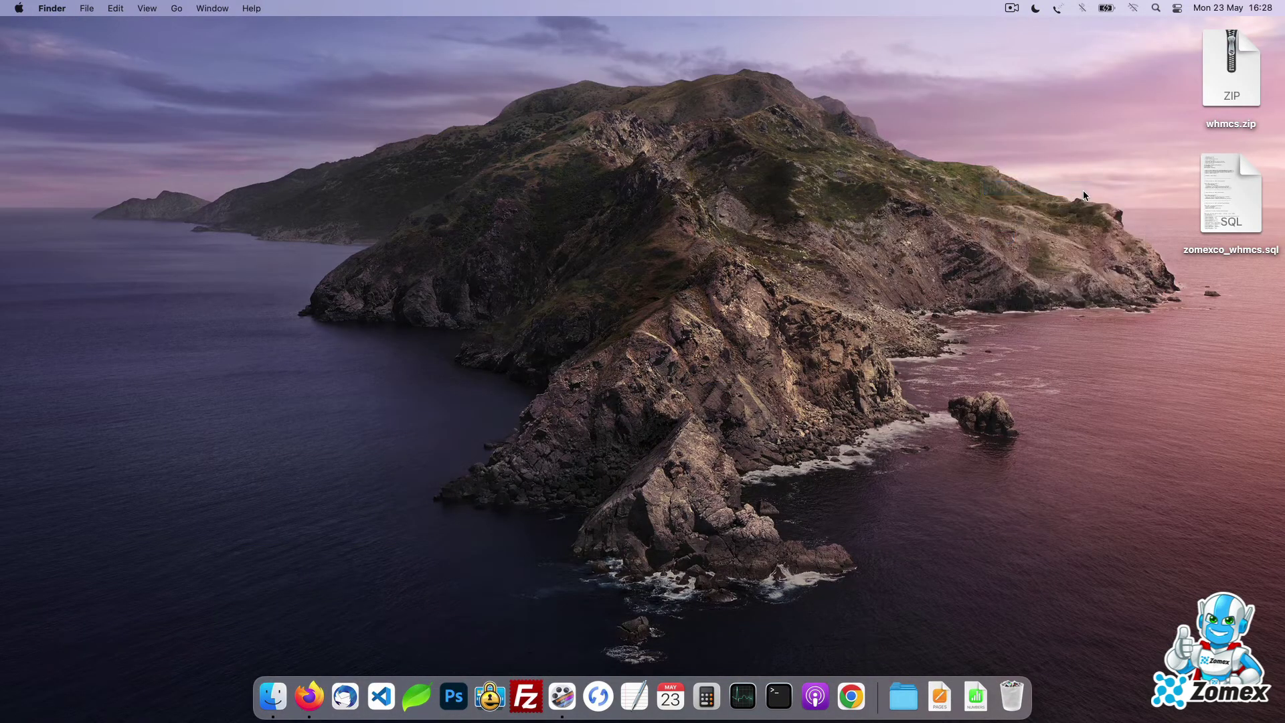
pyautogui.write('whmcs')
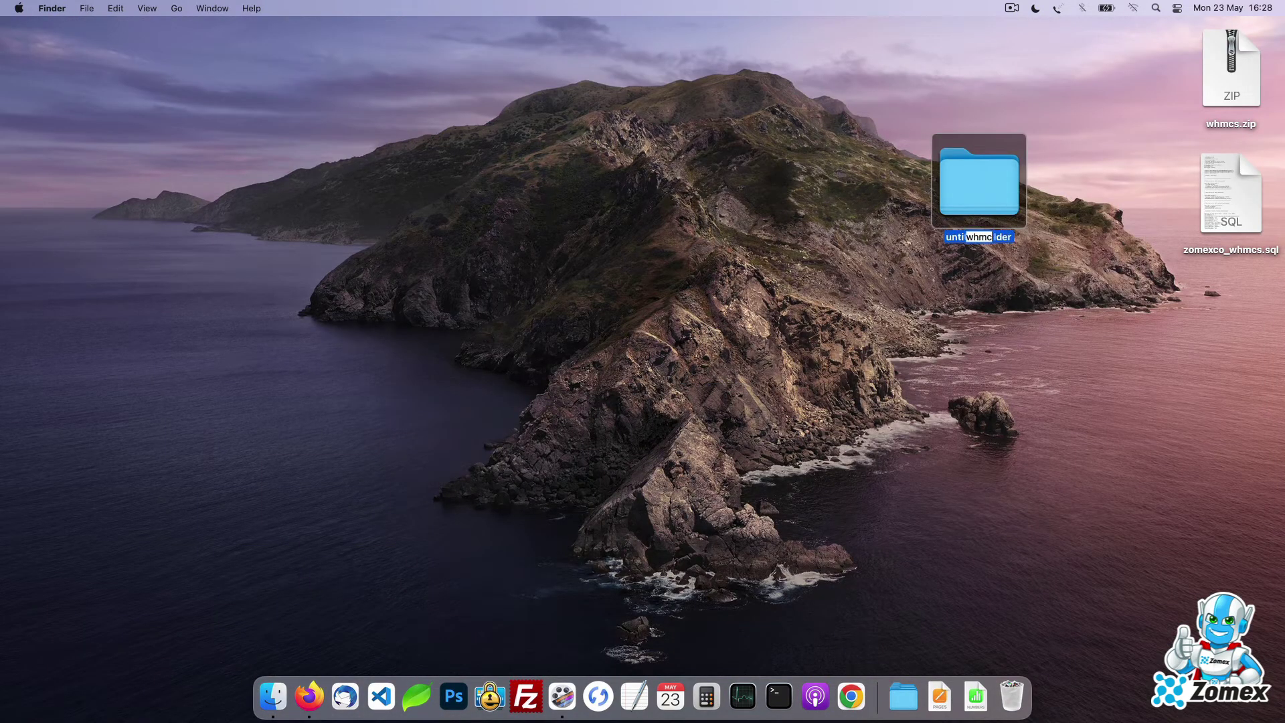
pyautogui.press('Return')
pyautogui.moveTo(1146, 89); pyautogui.dragTo(980, 183)
pyautogui.doubleClick(980, 184)
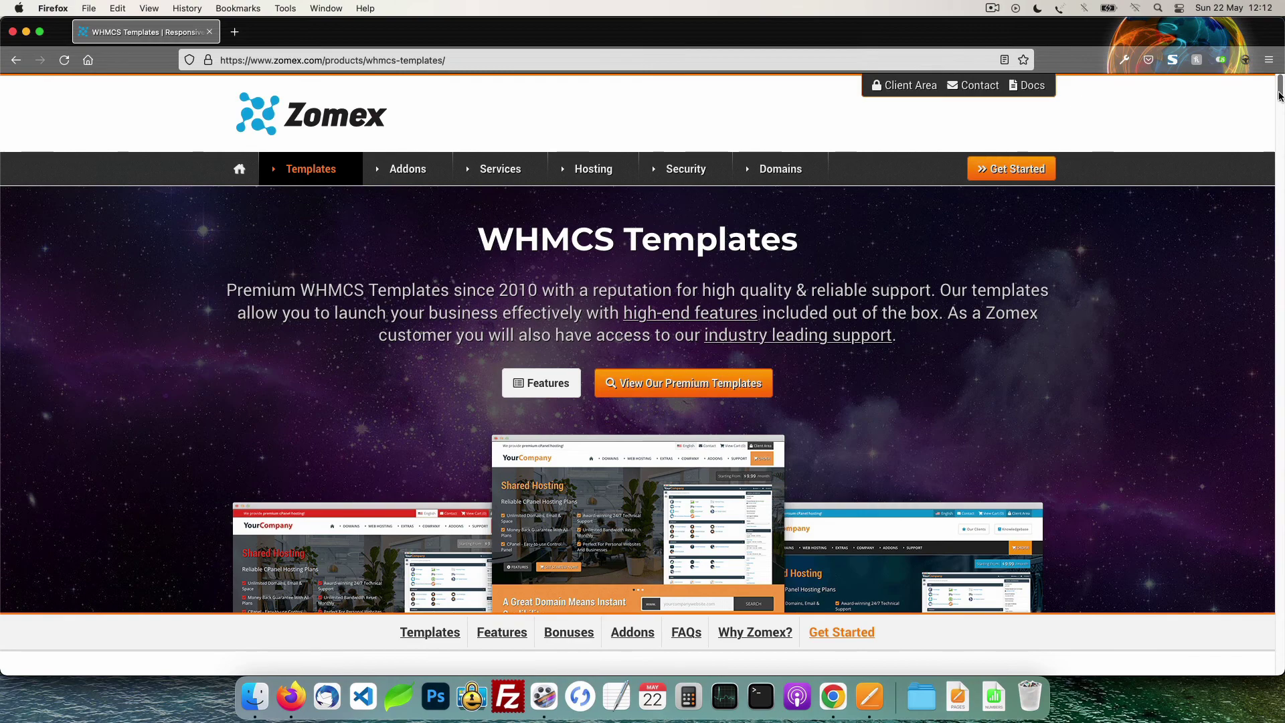
# - Open the Prosper template's live demo and preview it at tablet and phone widths
pyautogui.scroll(-5, 1280, 110)
pyautogui.scroll(-10, 1280, 110)
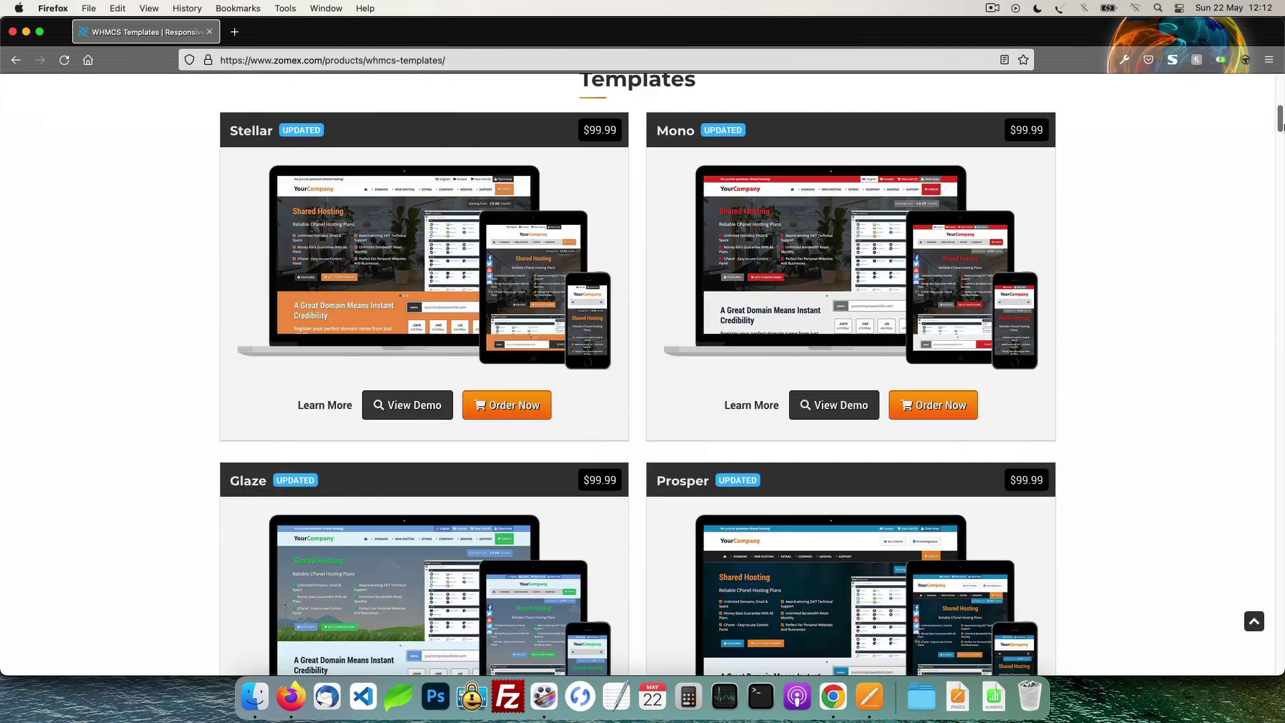
pyautogui.click(862, 422)
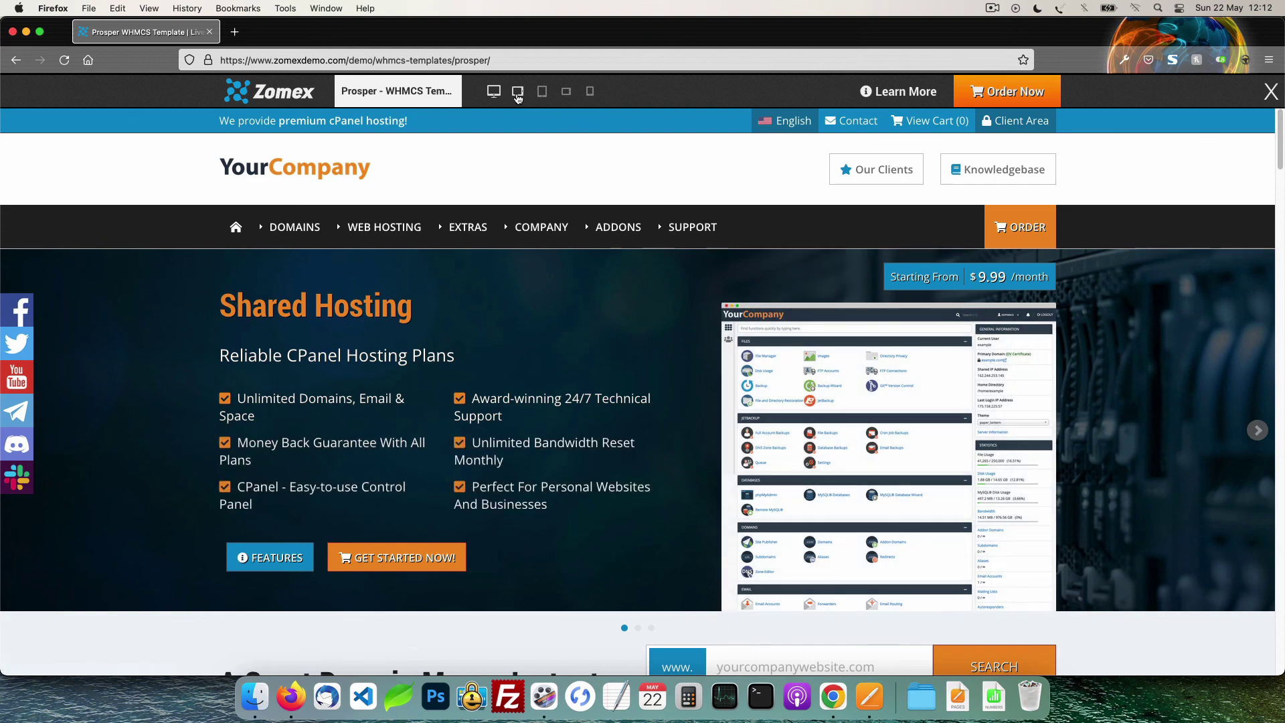
pyautogui.click(540, 91)
pyautogui.click(566, 92)
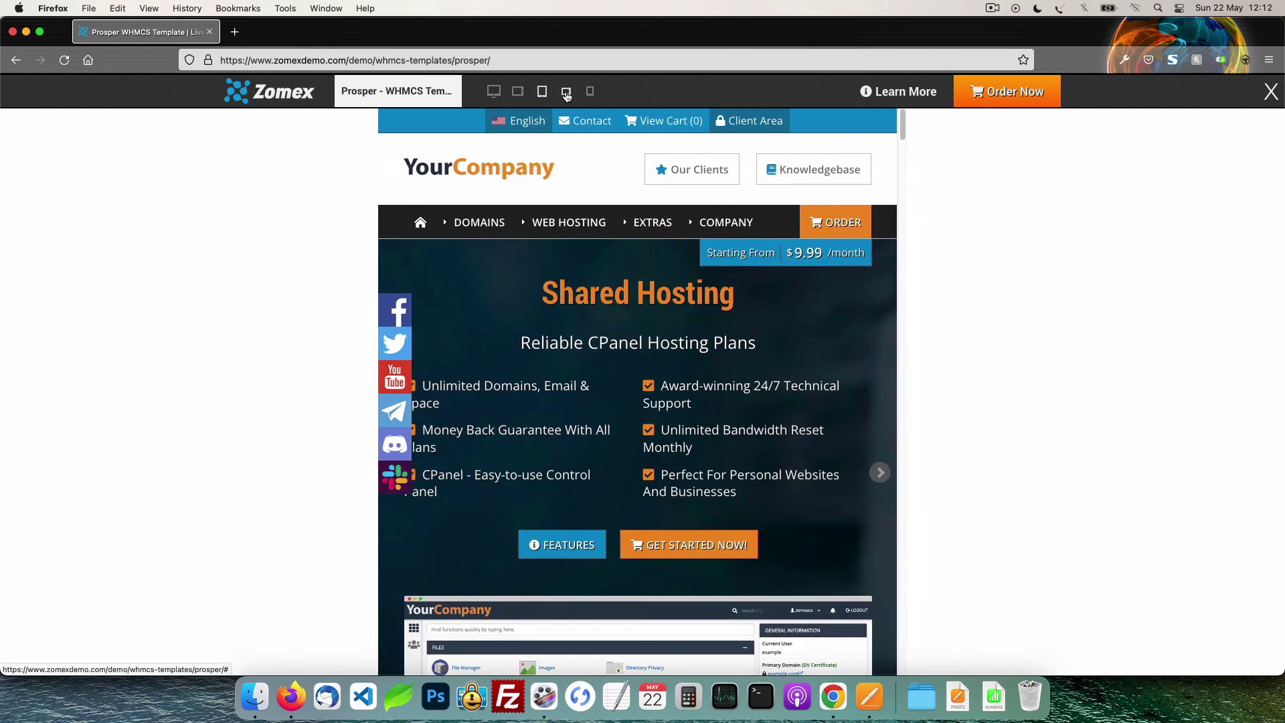